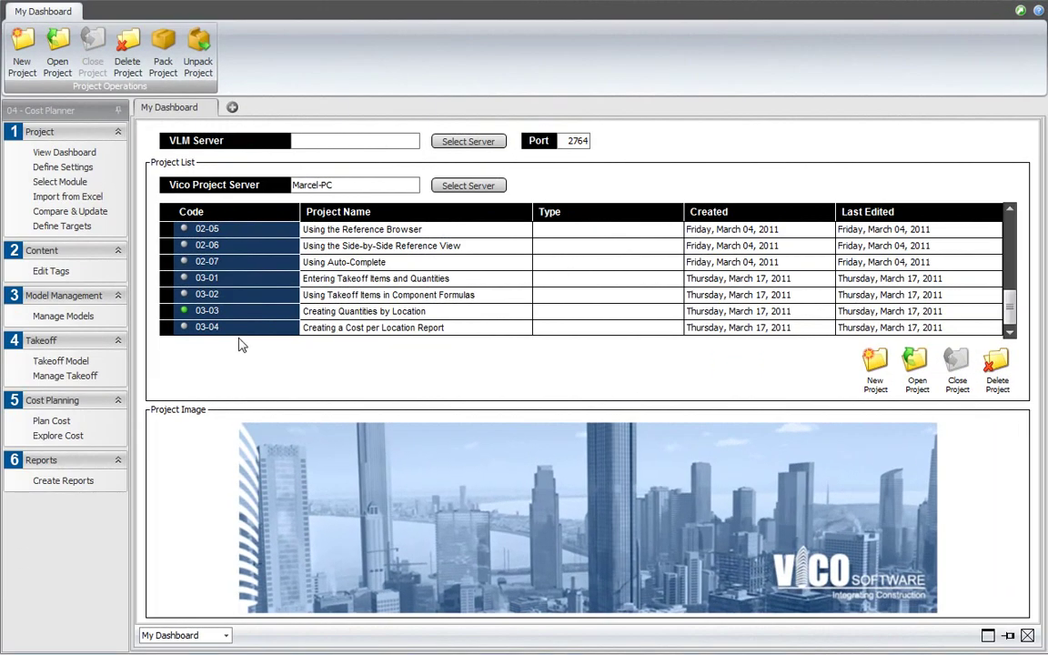
Step: Open takeoff management and create a floor named Floor under the project location
click(66, 378)
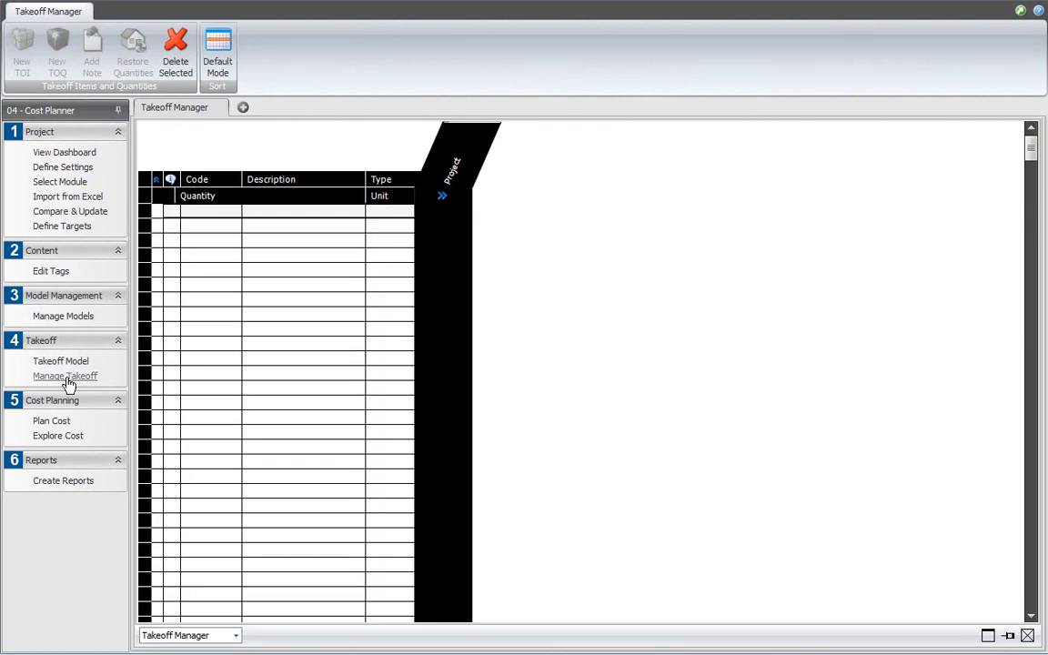
right_click(452, 159)
click(505, 170)
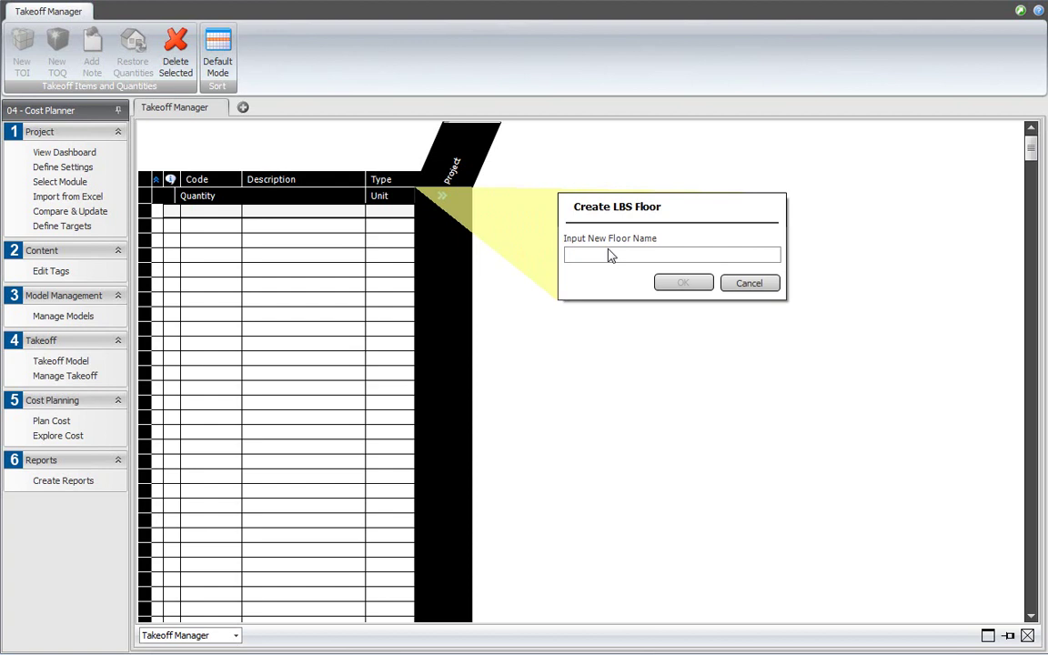
text(Floor)
click(681, 283)
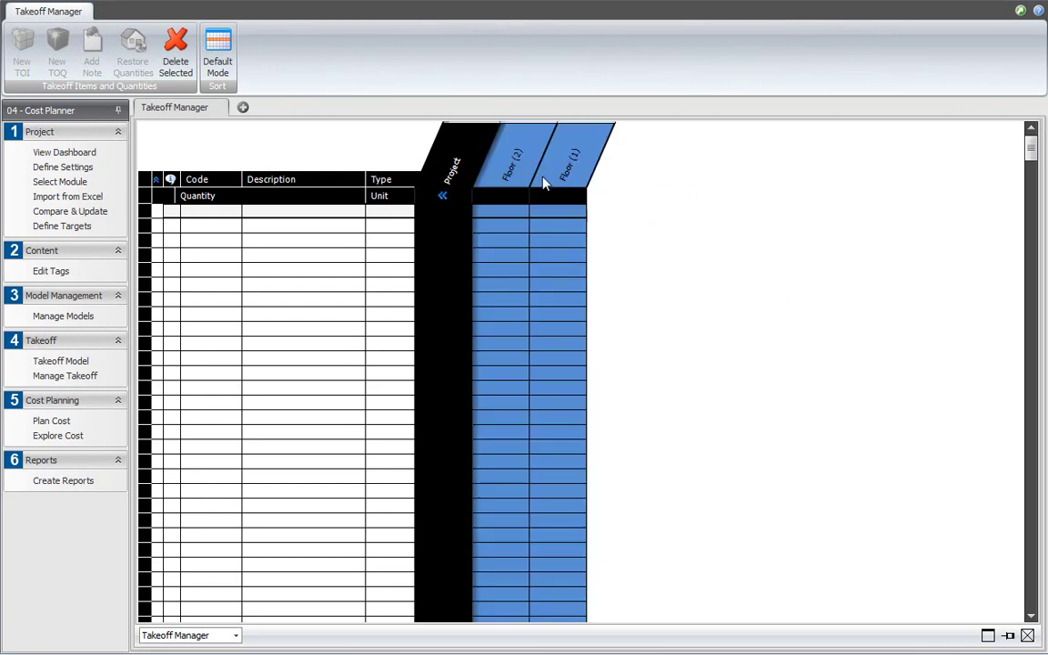
Step: Create another floor under the project location, entering Floor (3) as its name
right_click(466, 151)
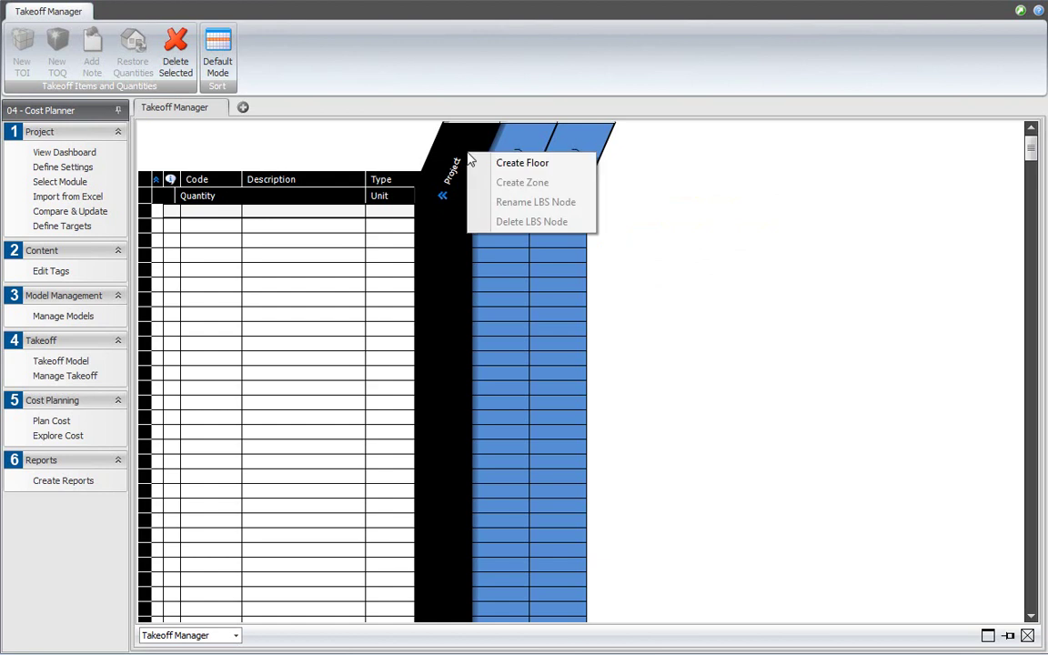
click(496, 162)
text(F)
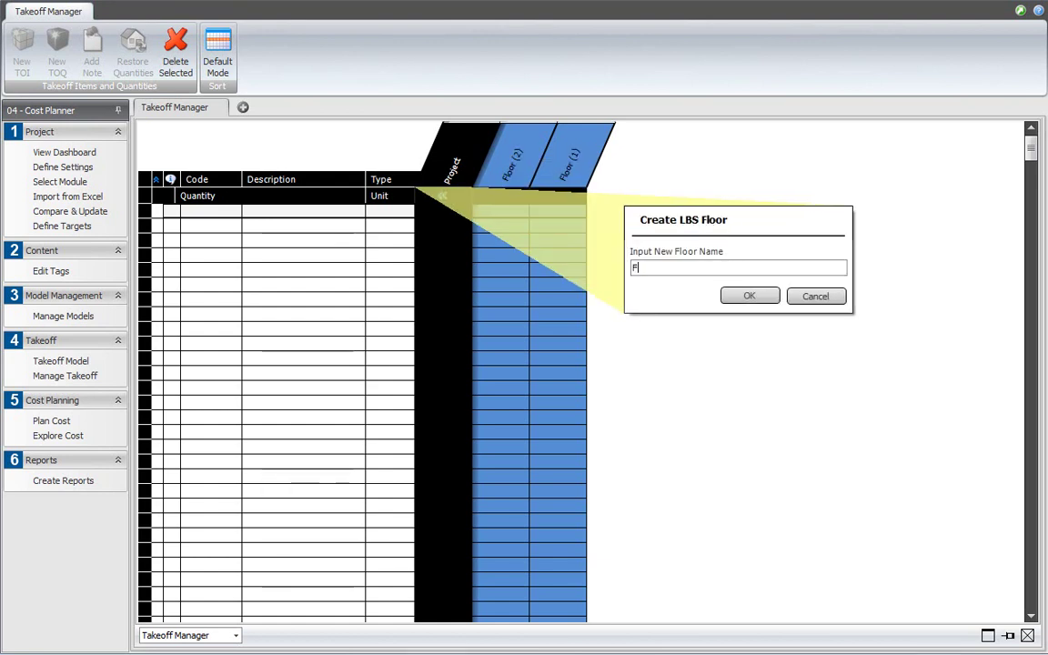
text(loor (3))
click(744, 296)
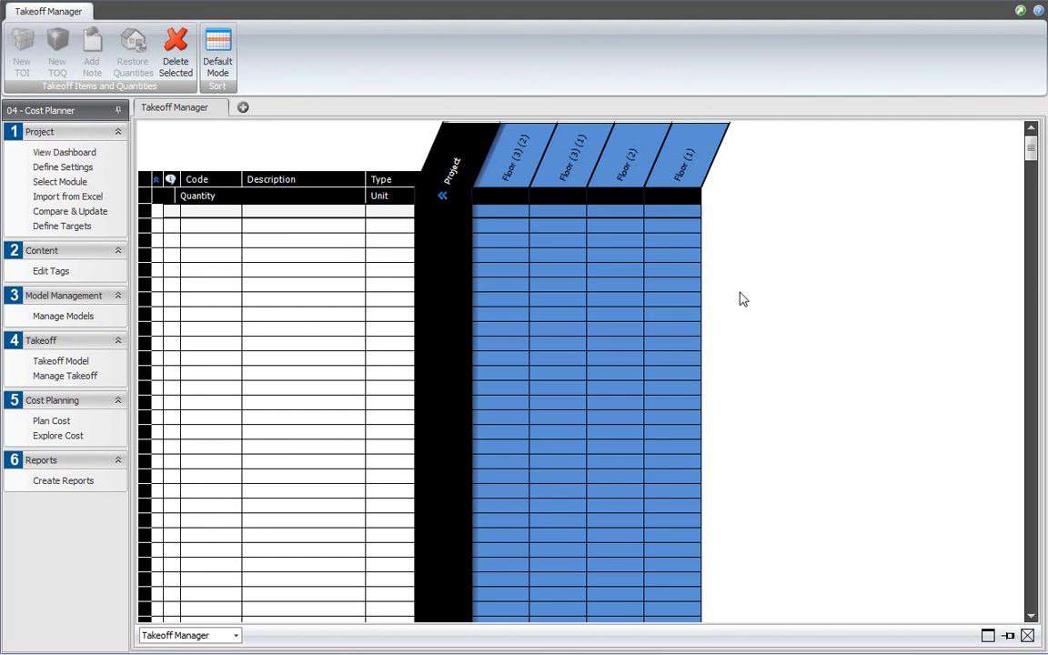
Step: Rename the Floor (3) (2) location node to Floor 1
right_click(508, 178)
click(573, 221)
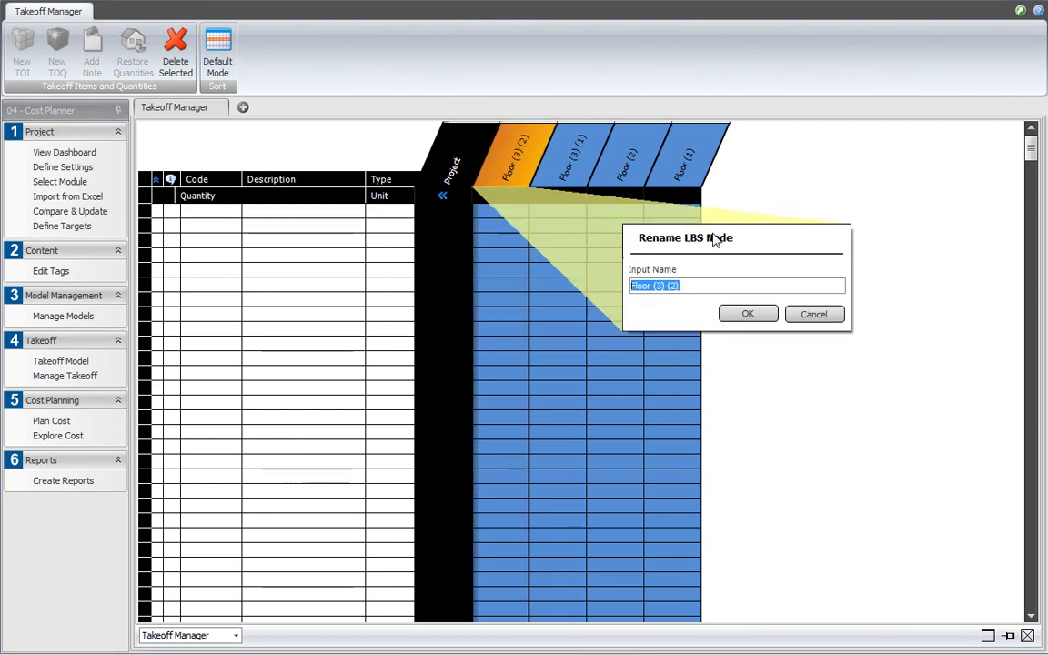
text(Floor 1)
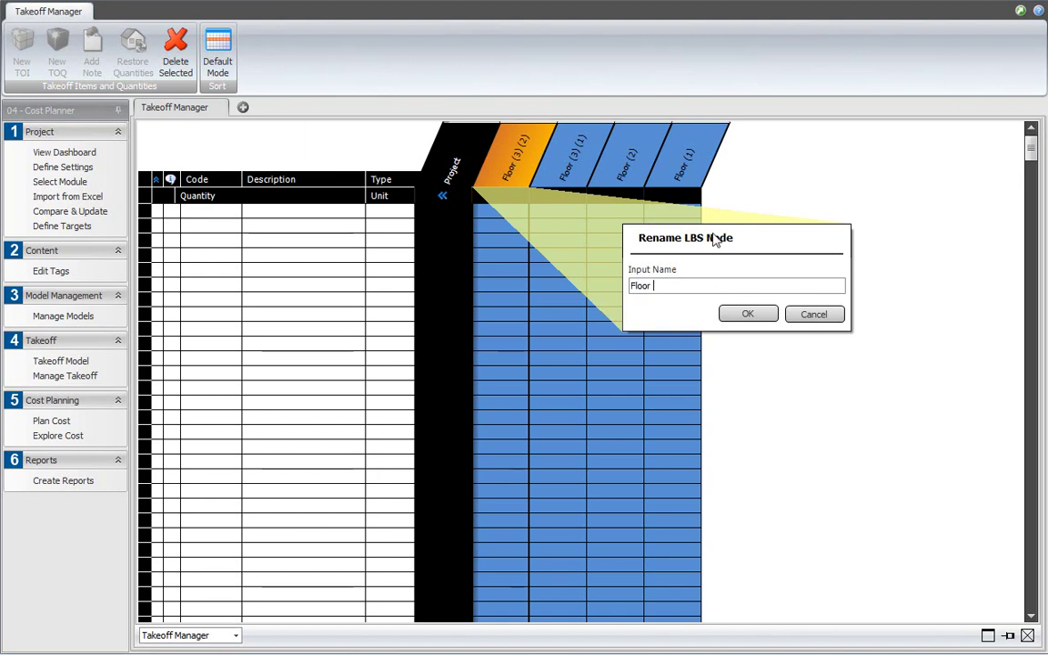
click(742, 314)
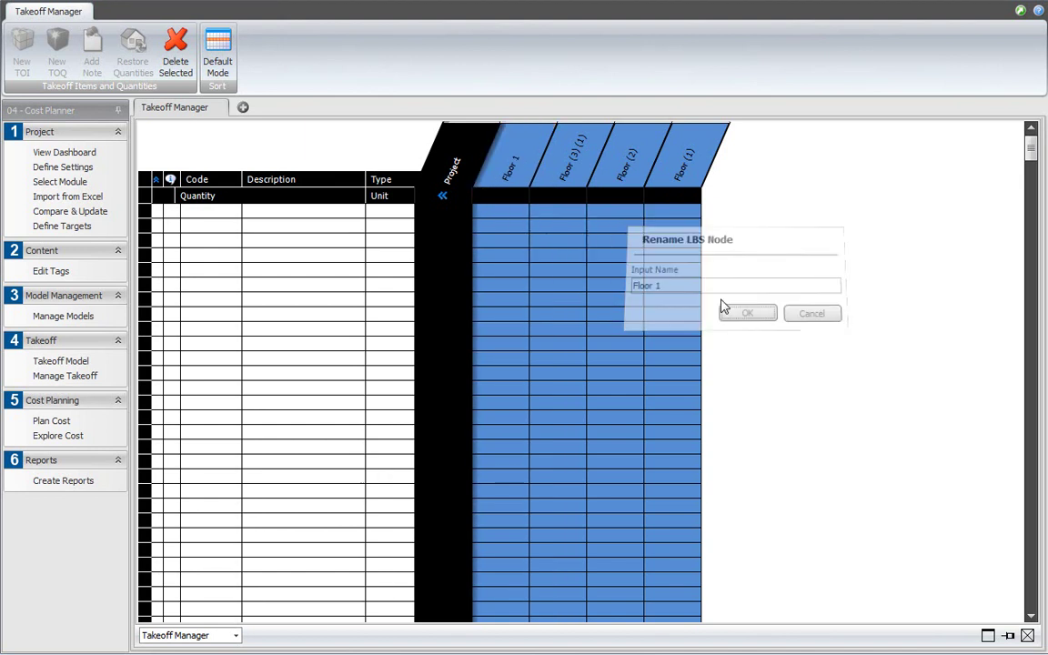
Step: Rename the remaining floor nodes, starting with Floor (3) (1), in order to Floor 2, Floor 3 and Floor 4
click(581, 169)
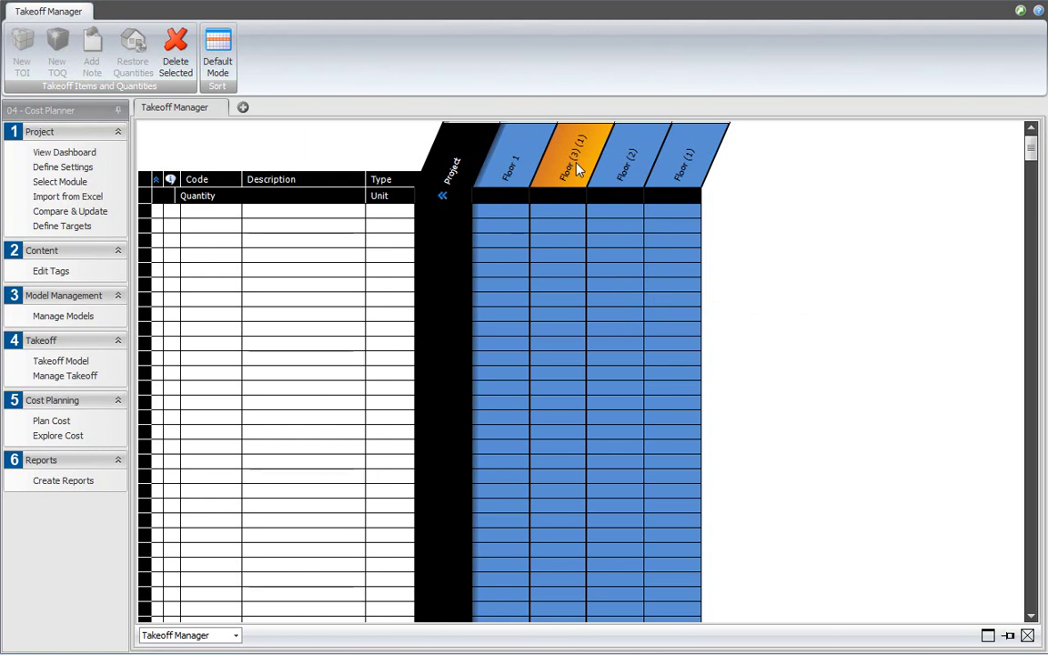
right_click(580, 169)
click(637, 213)
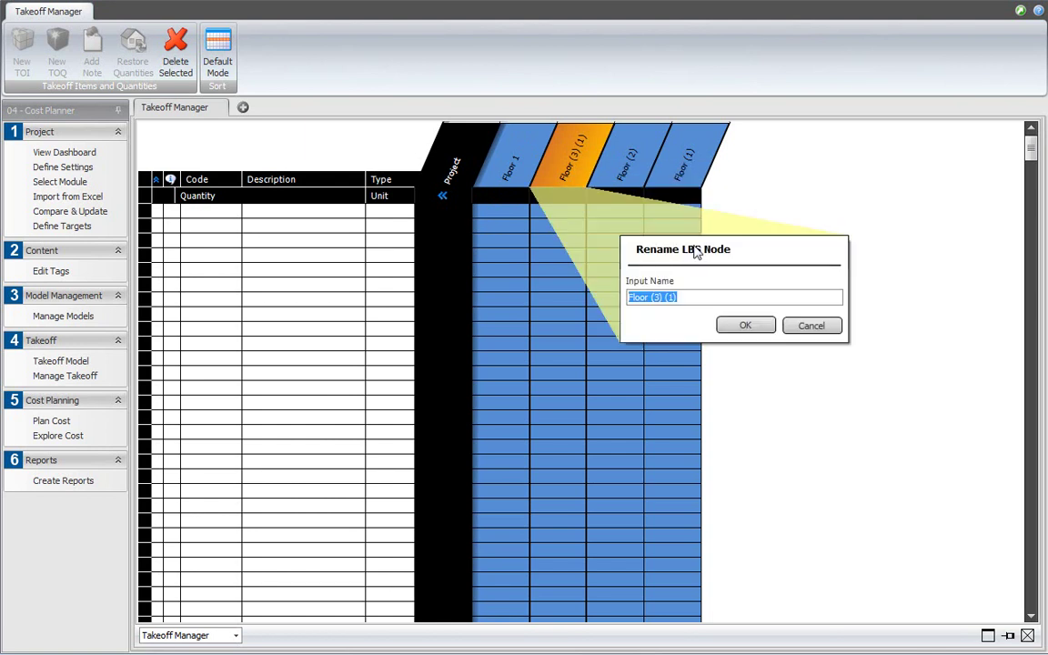
text(Floor)
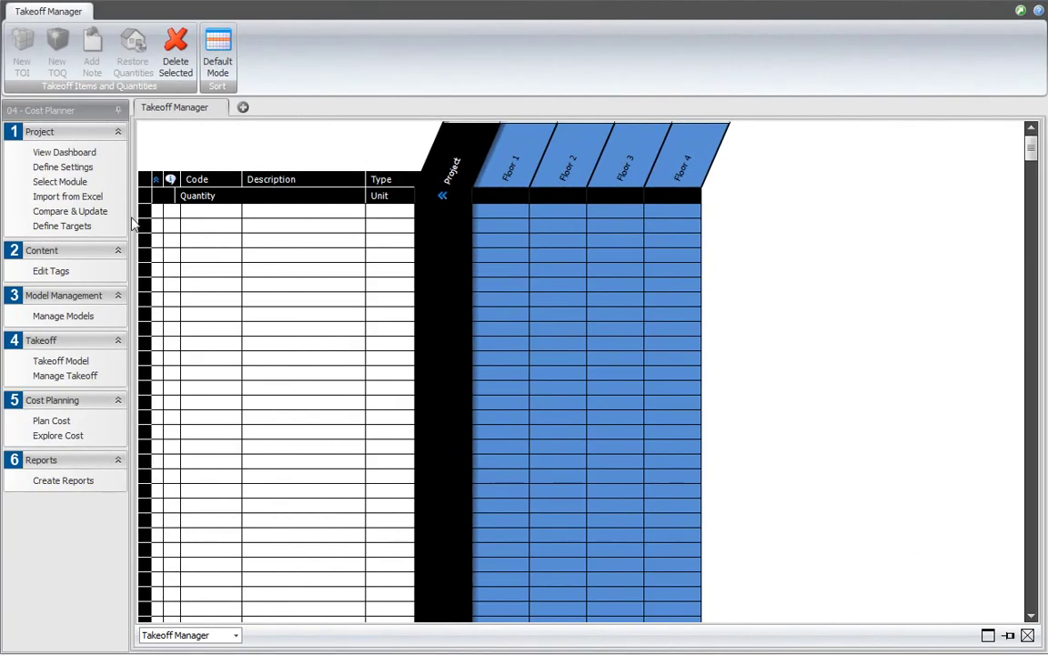
Step: Add a new takeoff item in the first empty row with the description Concrete Floor Slabs
click(144, 211)
click(17, 58)
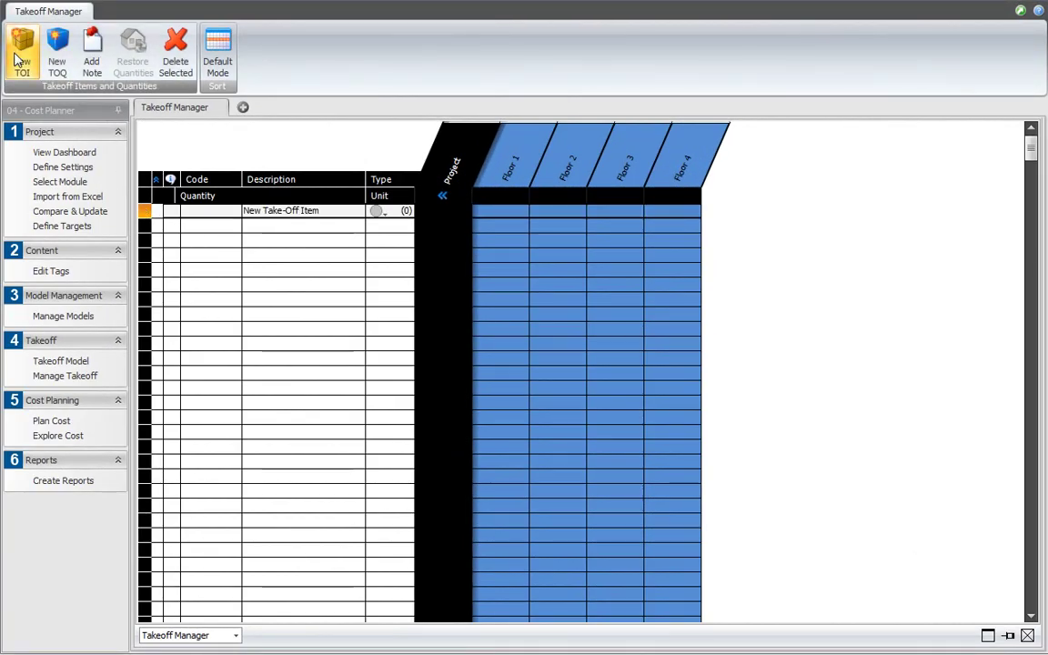
click(245, 206)
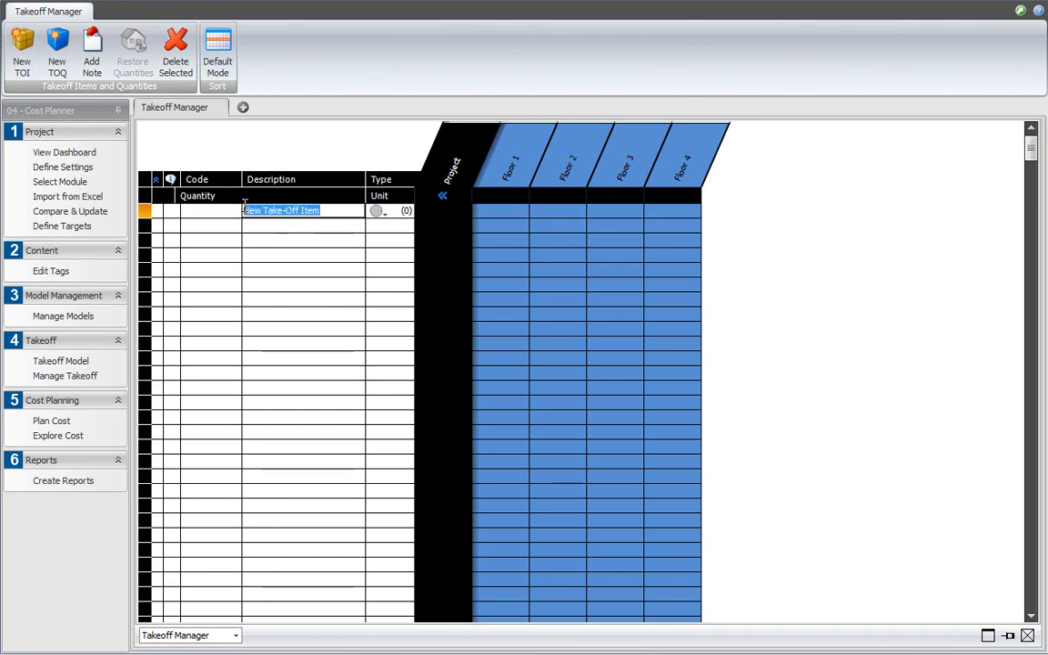
text(Concret)
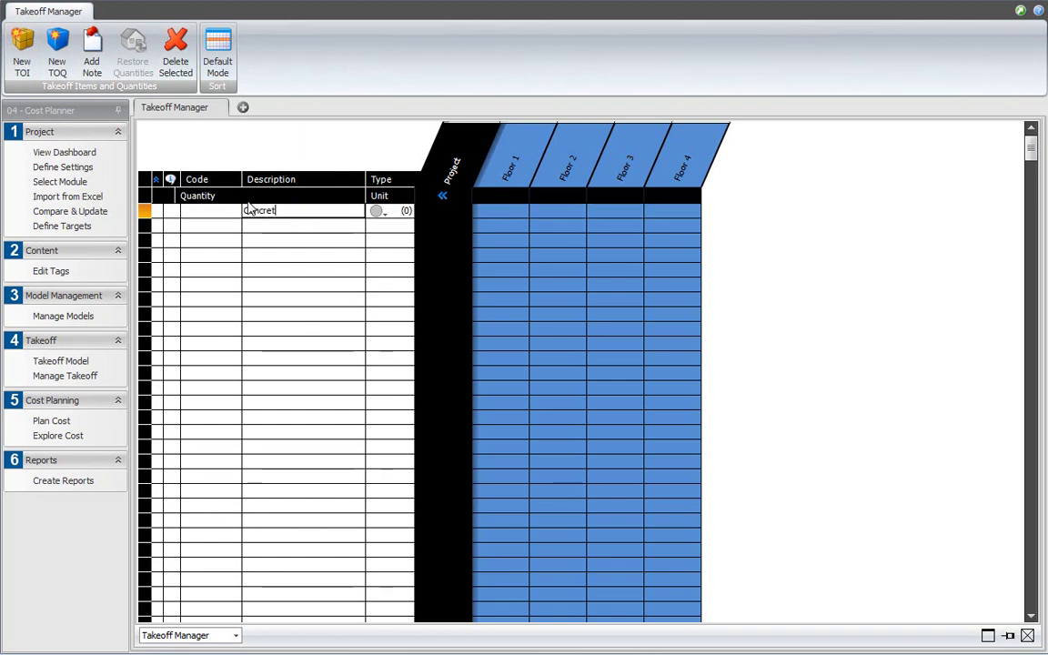
text(e Floor Slabs)
key(Return)
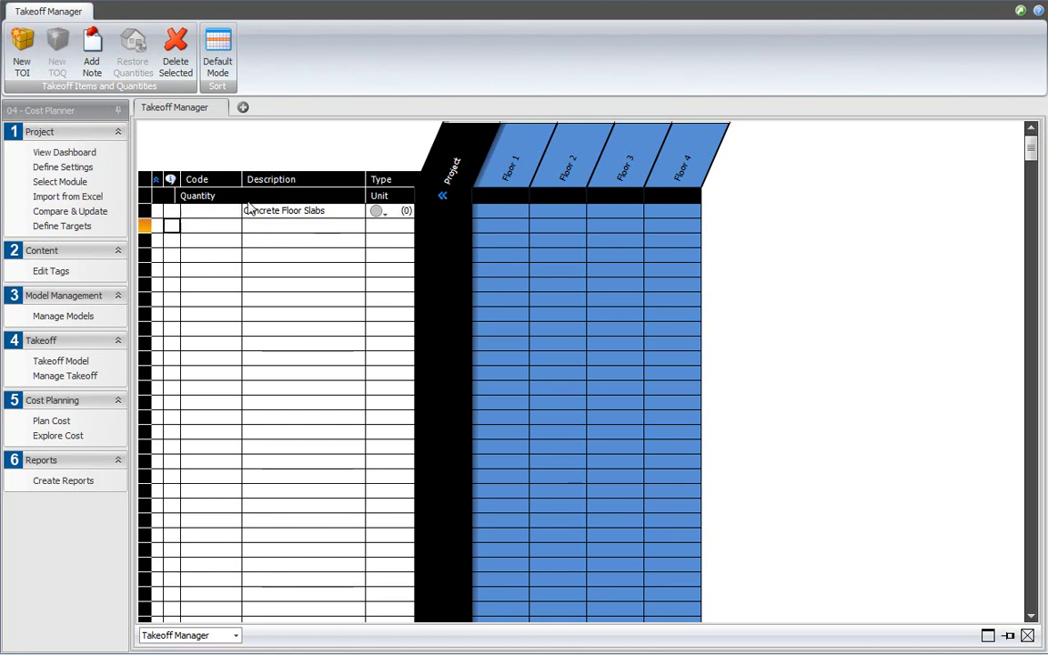
Step: Add a takeoff quantity named Net Volume to the Concrete Floor Slabs item
click(144, 212)
click(60, 69)
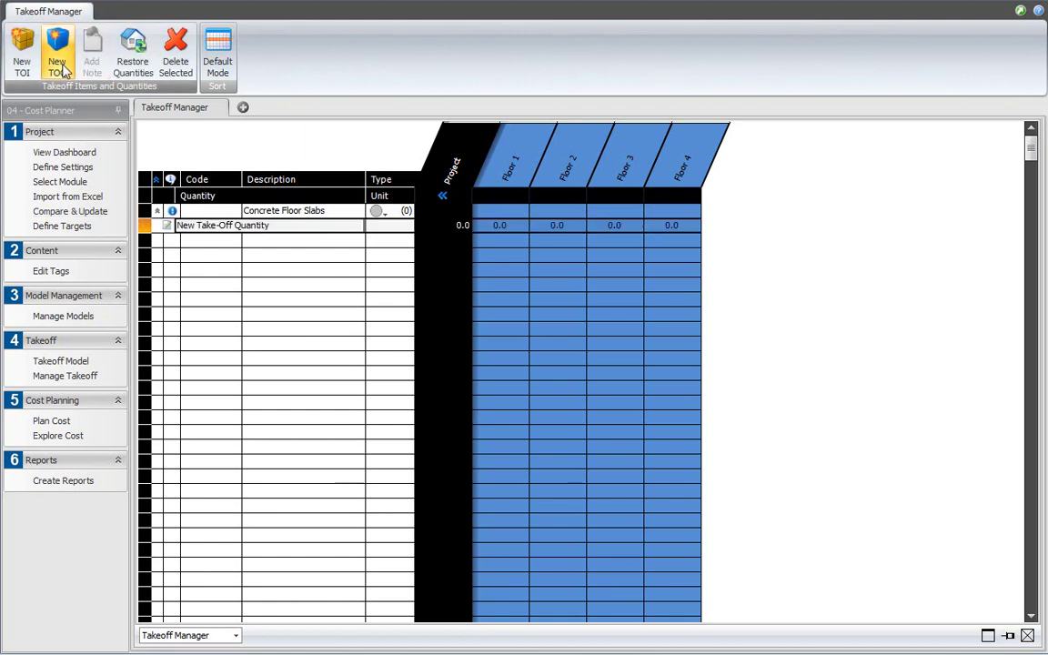
click(283, 226)
drag(283, 226, 177, 213)
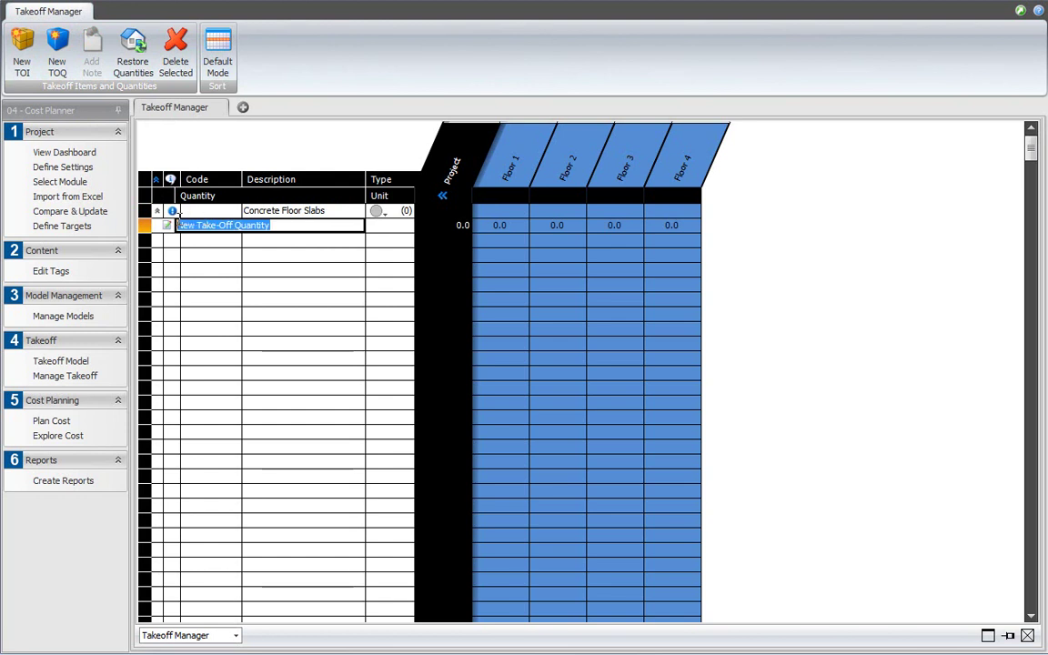
text(Net Vo)
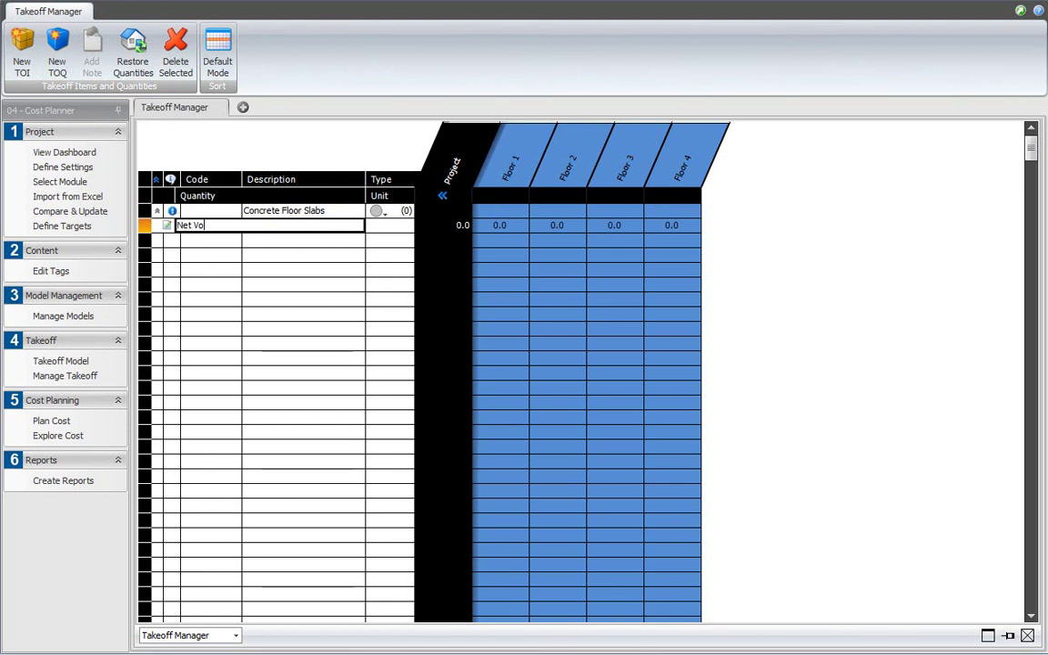
text(lume)
key(Return)
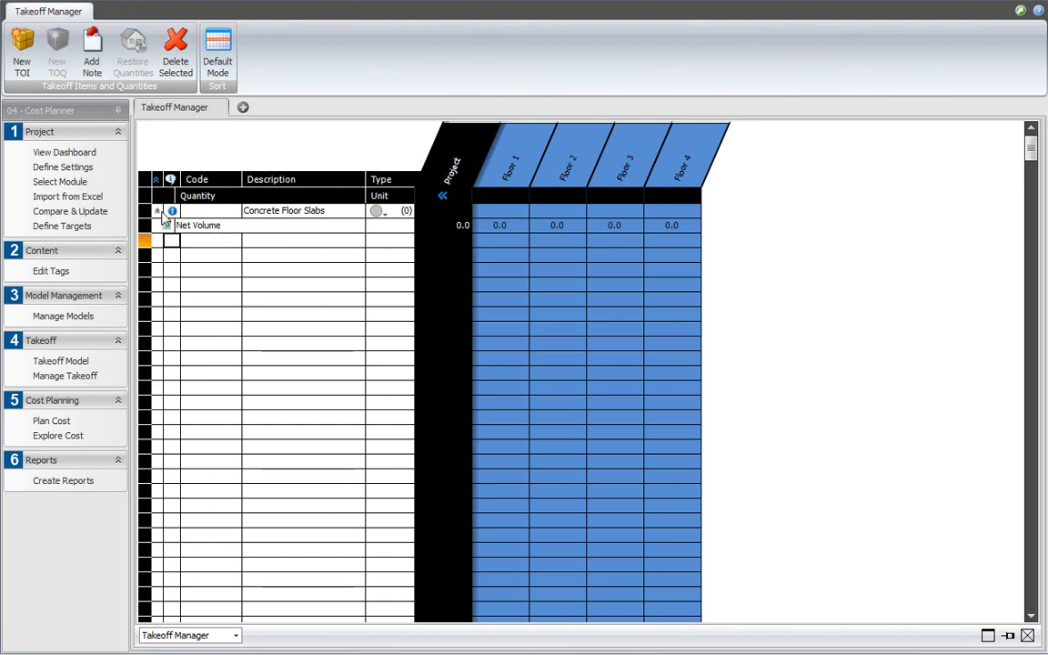
Step: Add a second takeoff quantity named Top Surface Area to the Concrete Floor Slabs item
click(160, 211)
click(57, 50)
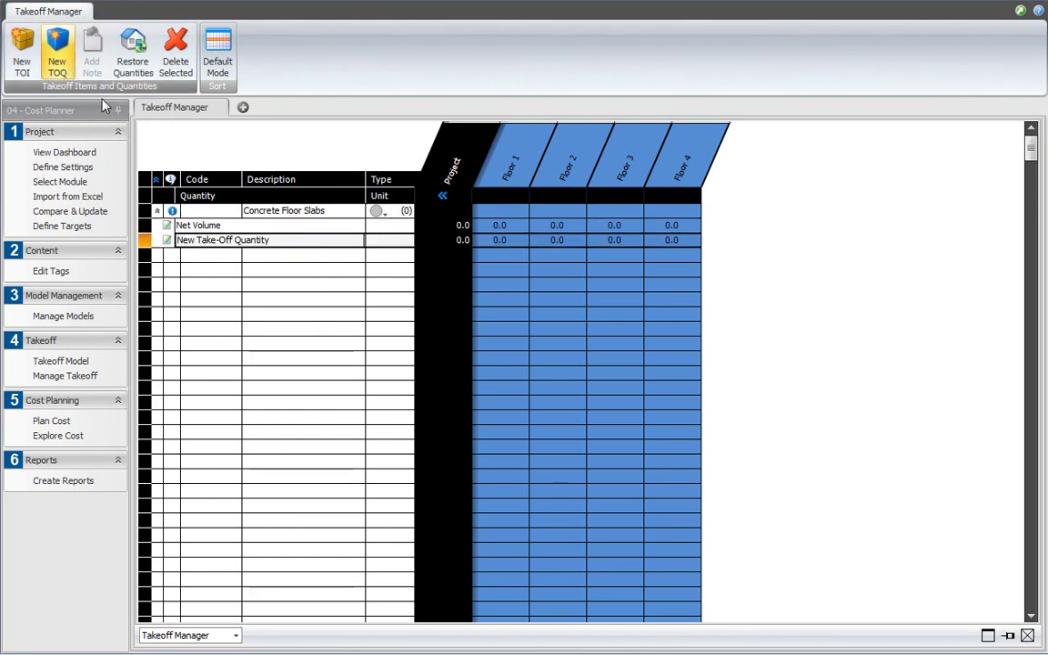
drag(270, 240, 182, 241)
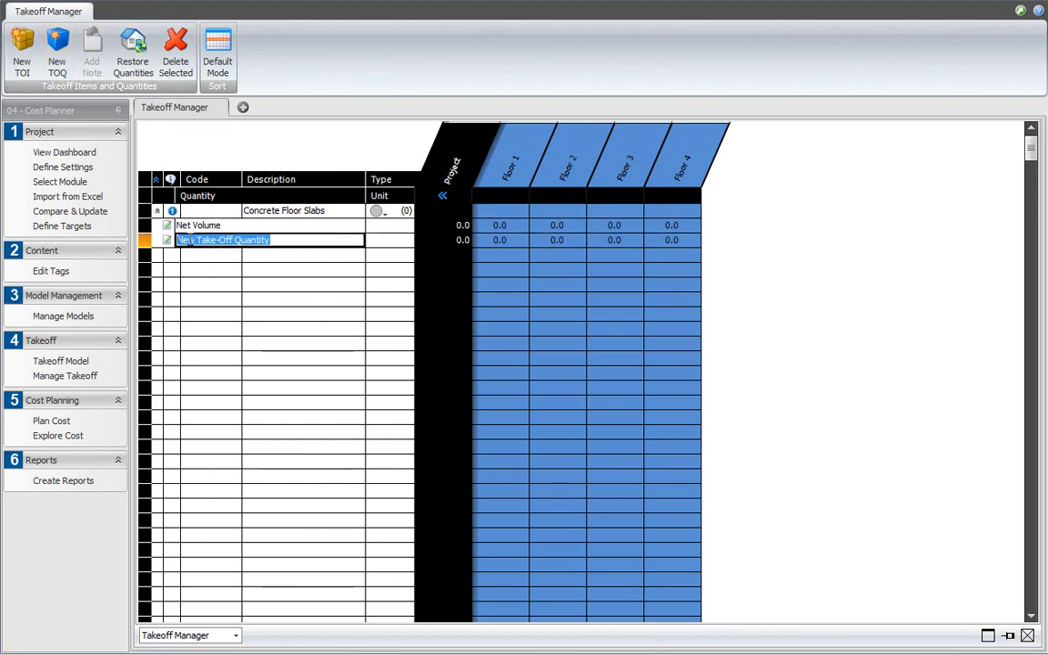
text(Top S)
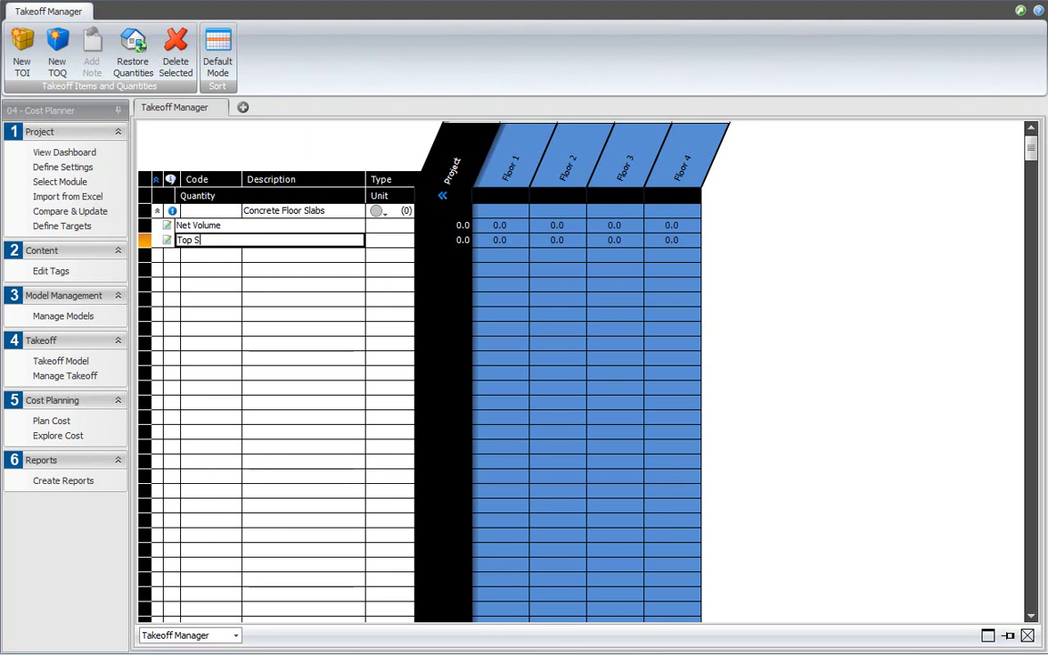
text(urface Area)
key(Tab)
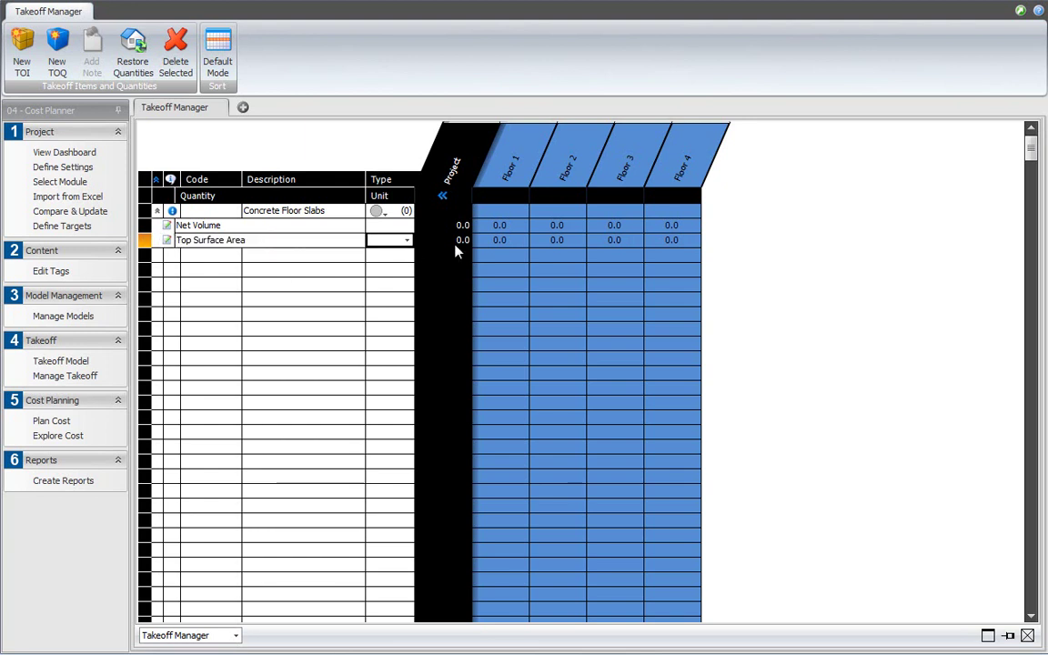
Step: Enter the Net Volume per location: 300 for Floor 1, 400 for Floor 2, 350 for Floor 3 and 400 for Floor 4
click(512, 229)
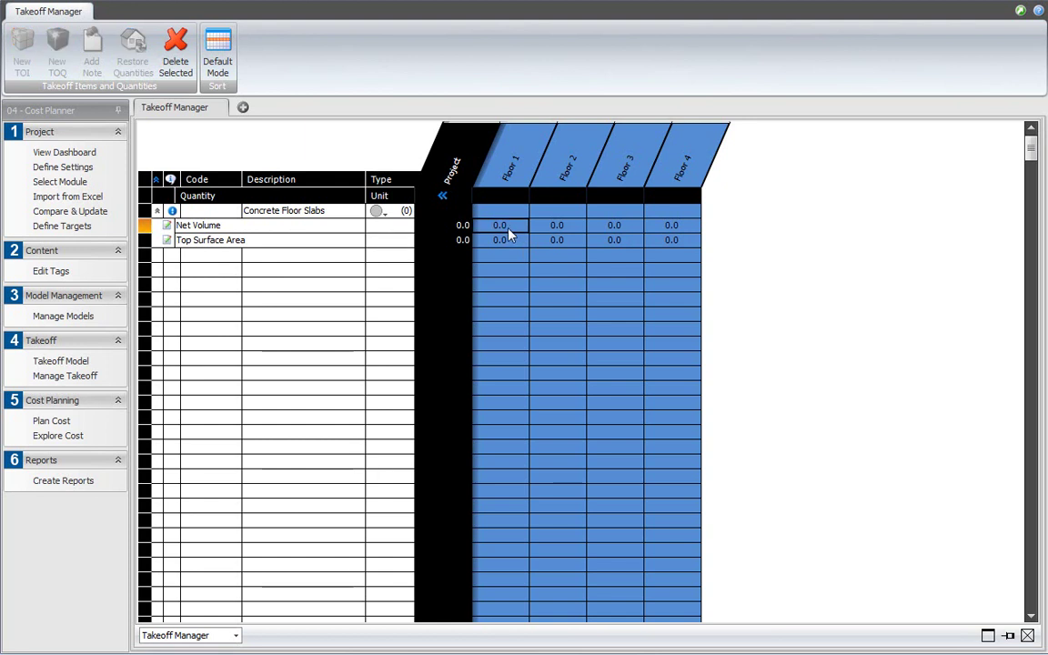
text(300)
key(Tab)
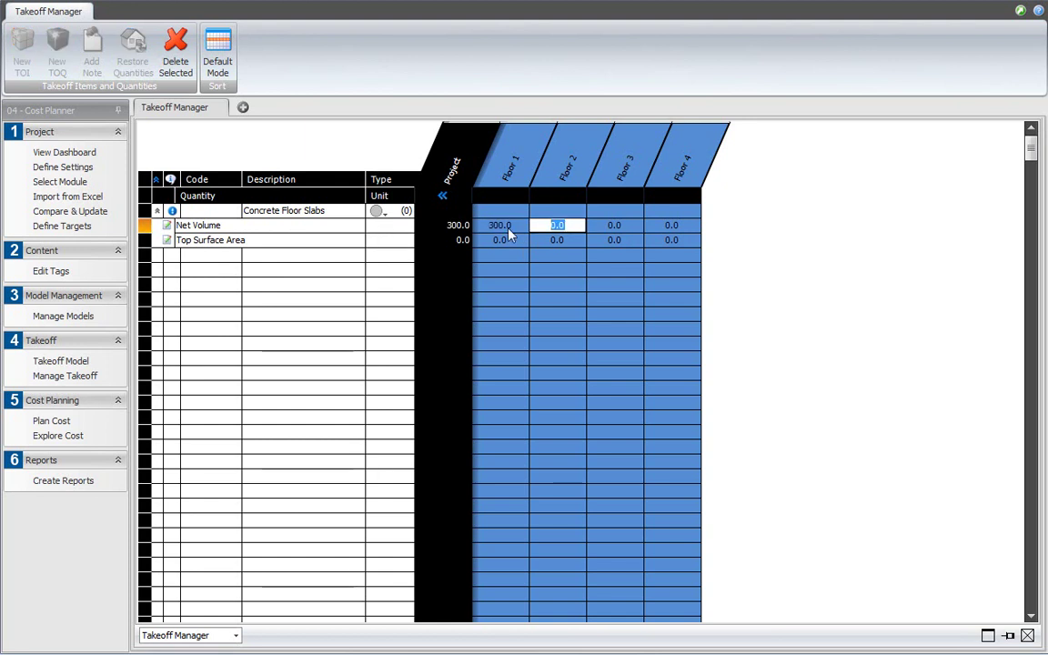
text(400)
key(Tab)
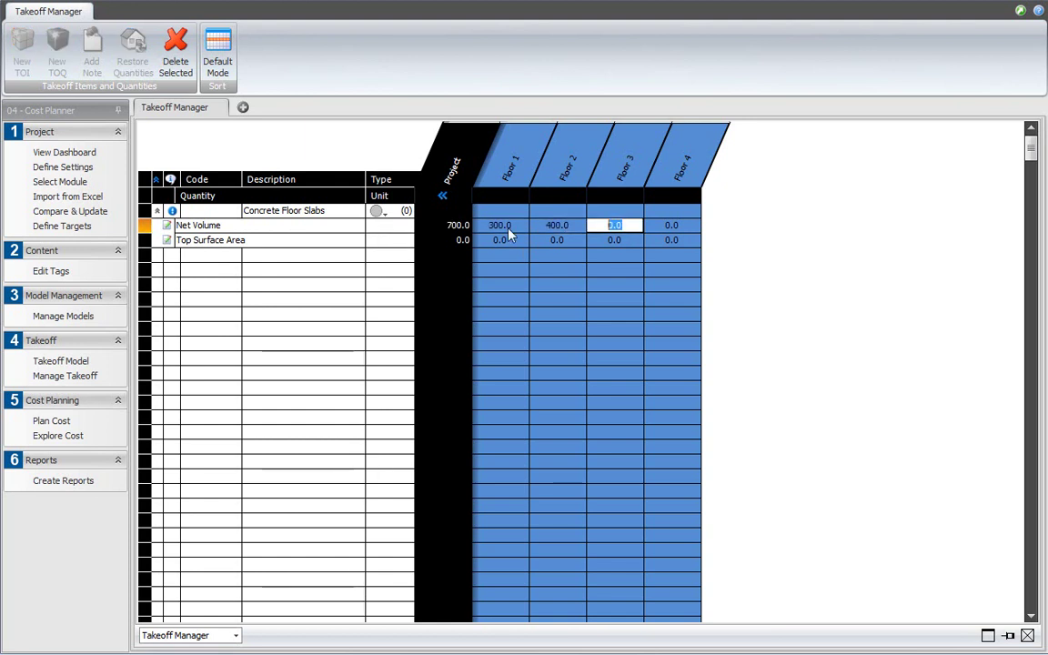
text(350)
key(Tab)
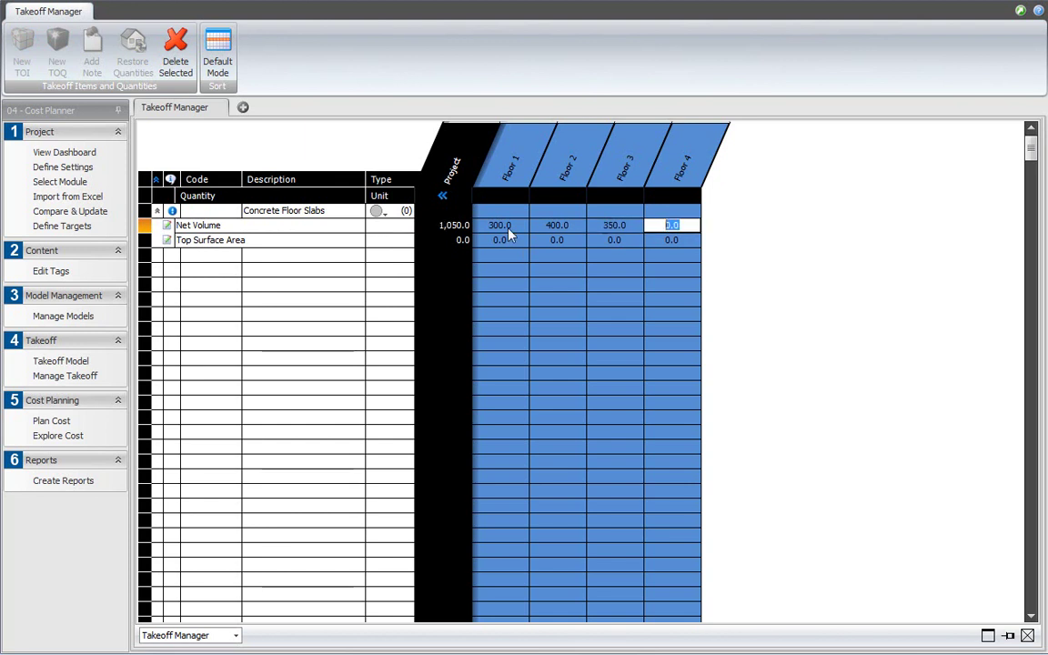
text(400)
key(Return)
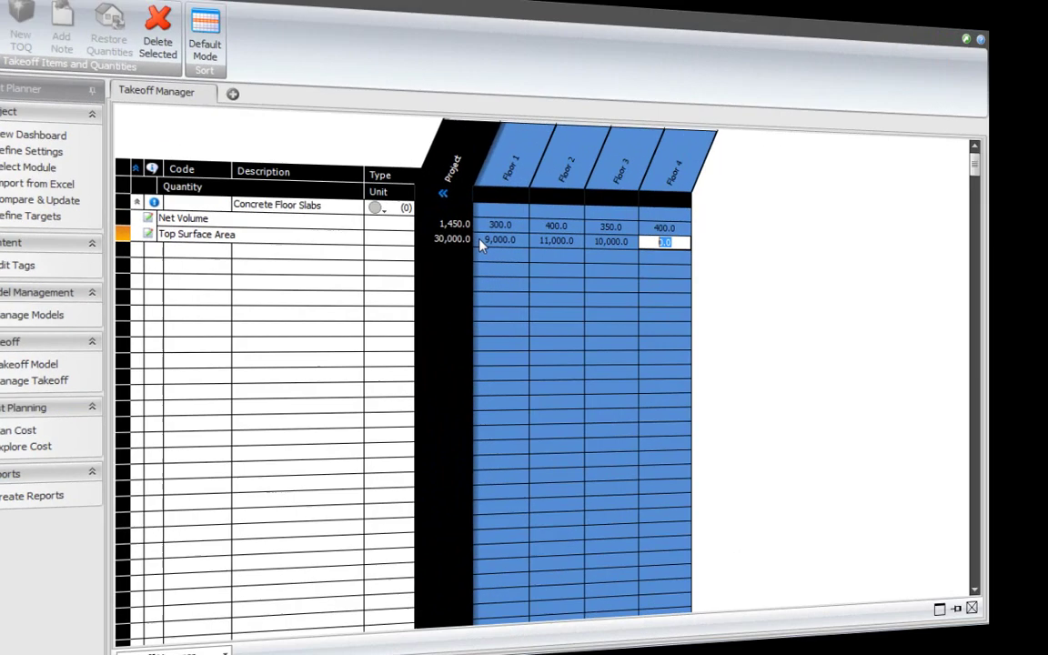
Step: Set the Top Surface Area quantity for Floor 4 to 11000
text(11000)
key(Return)
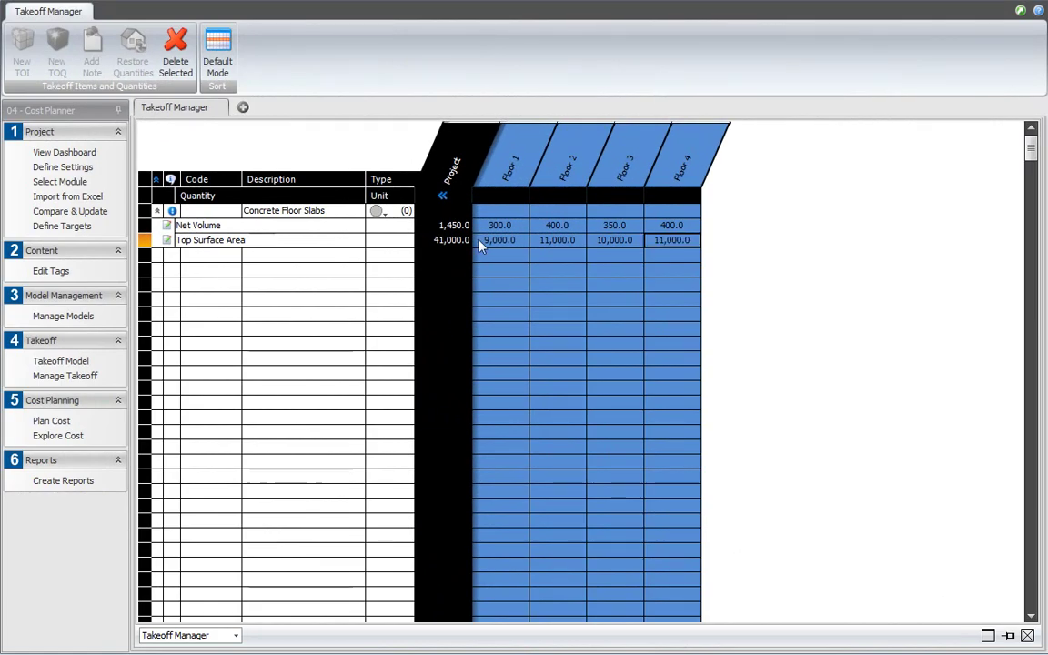
key(Tab)
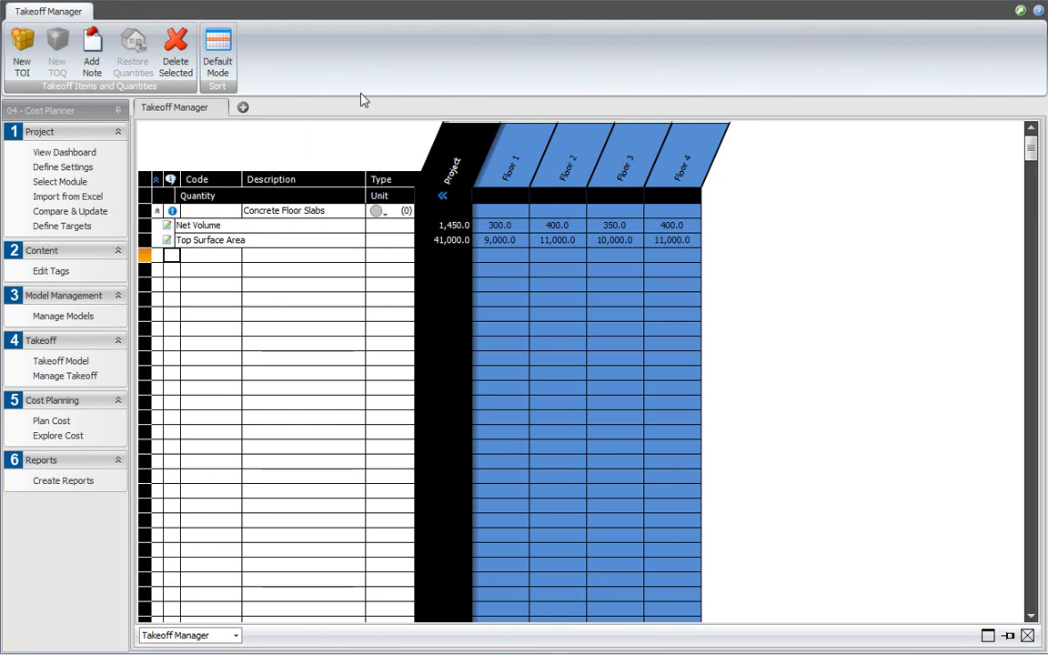
Step: Open the cost plan and add a component below the project row with code B10 and description Floor Slabs
click(48, 424)
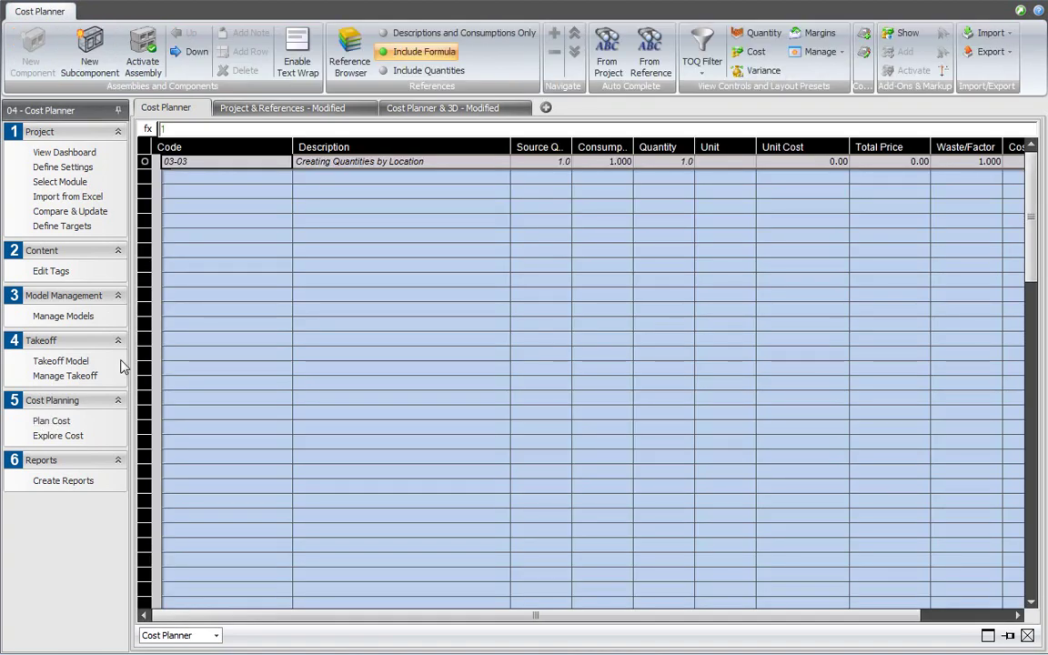
click(199, 176)
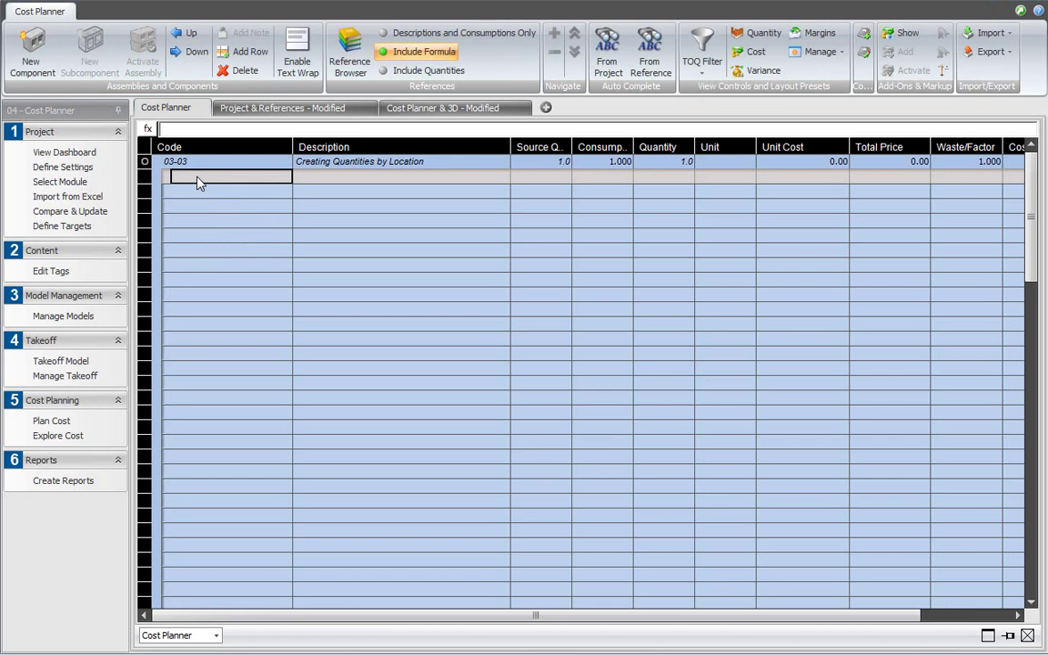
text(B10)
key(Tab)
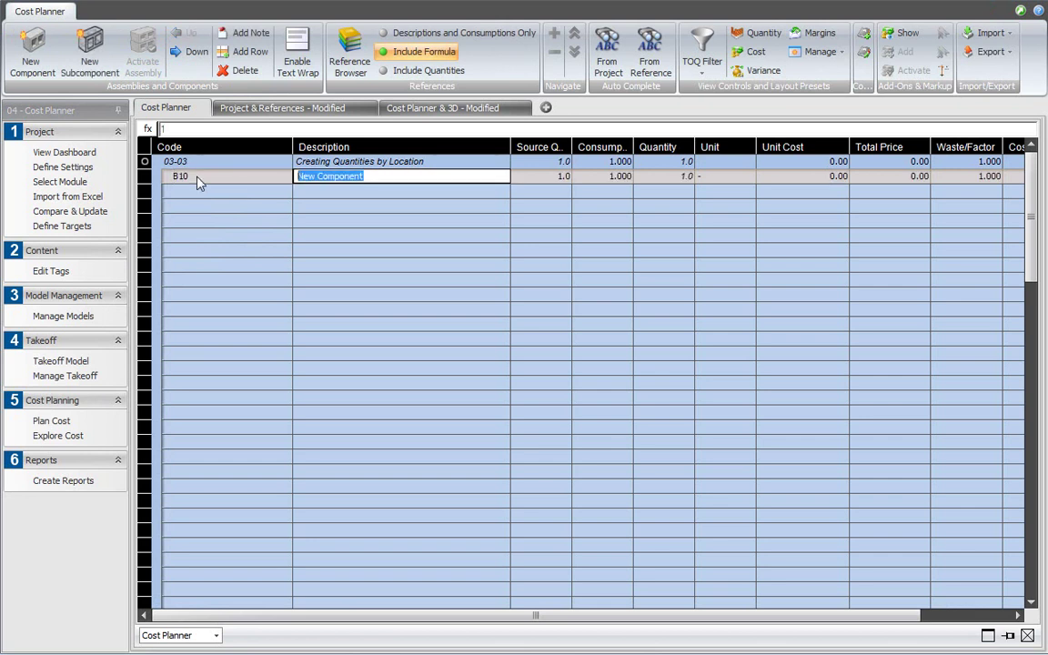
text(Floor Slabs)
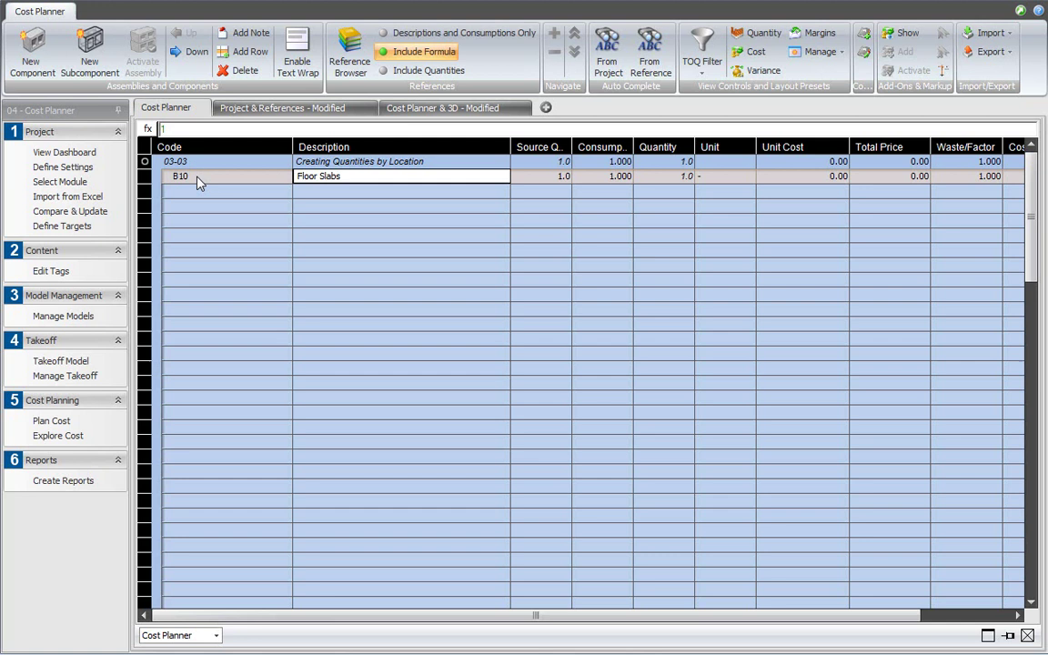
Step: Set the source quantity formula of the B10 Floor Slabs component to the Top Surface Area takeoff quantity of Concrete Floor Slabs
key(Tab)
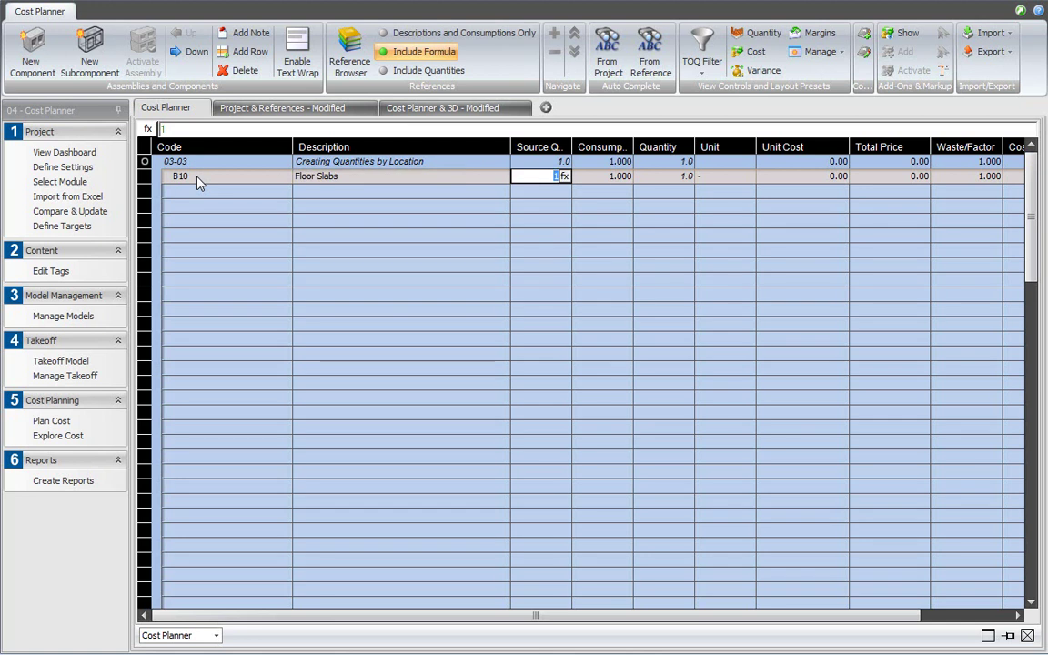
click(565, 176)
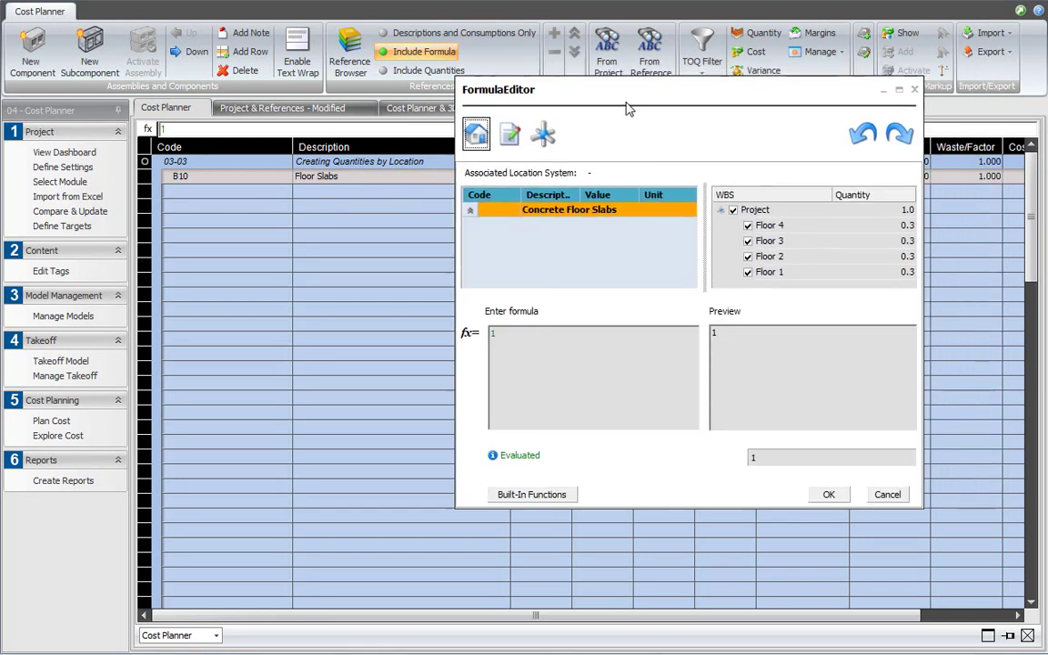
drag(626, 108, 595, 122)
click(440, 224)
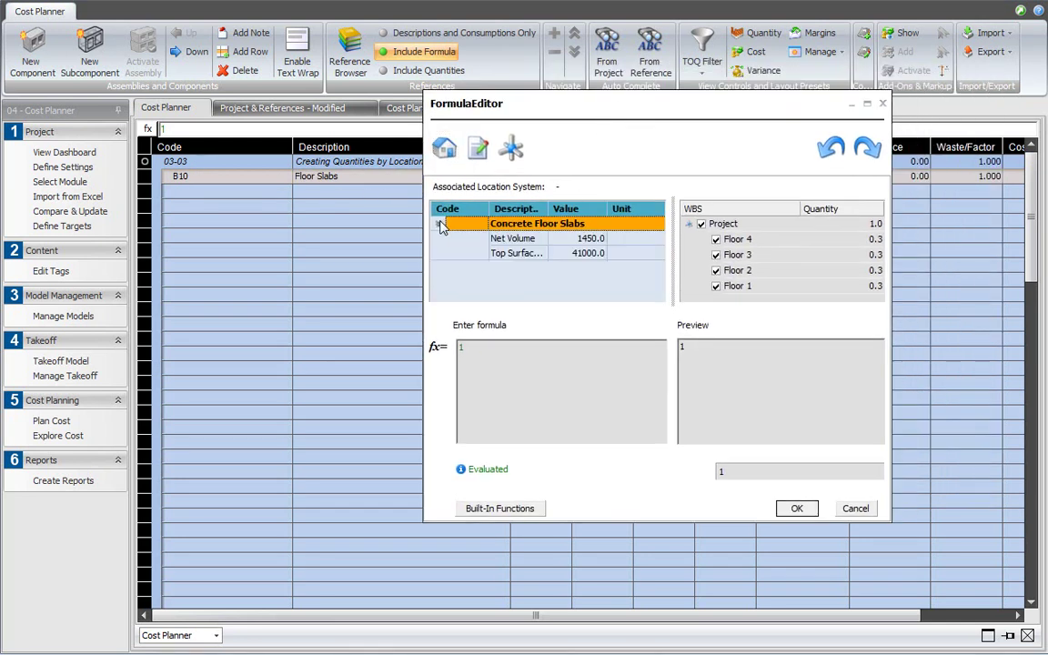
click(561, 255)
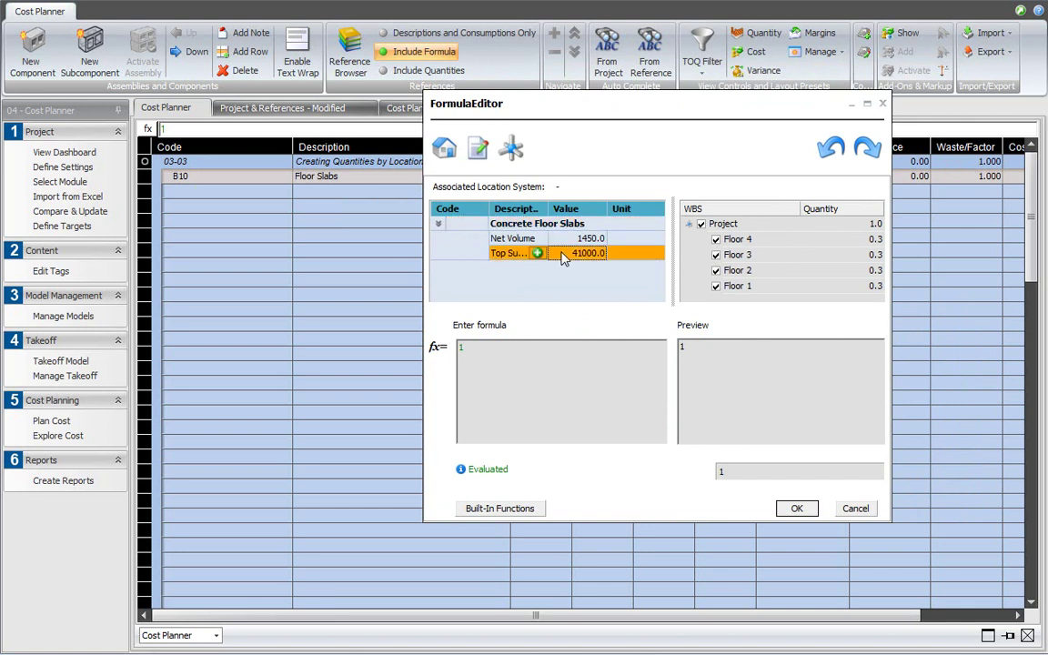
click(538, 254)
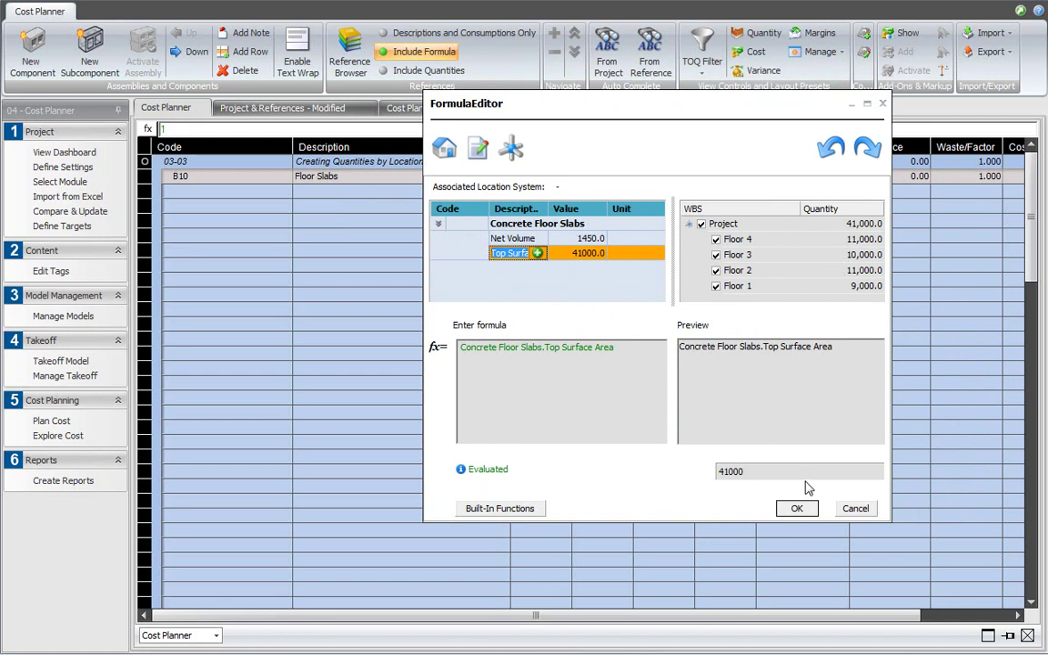
click(796, 508)
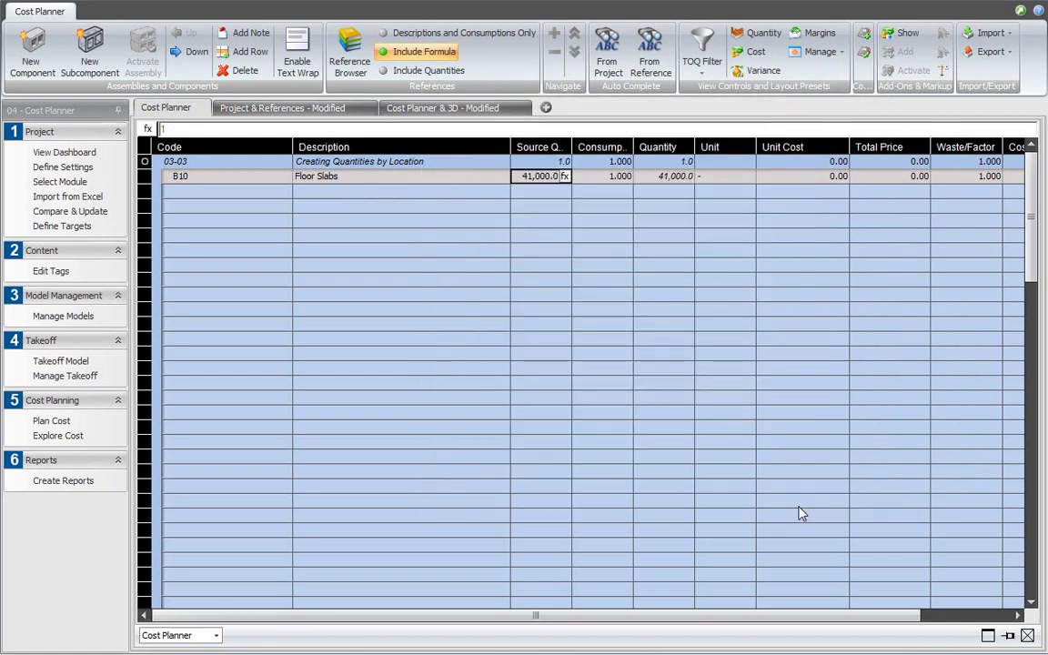